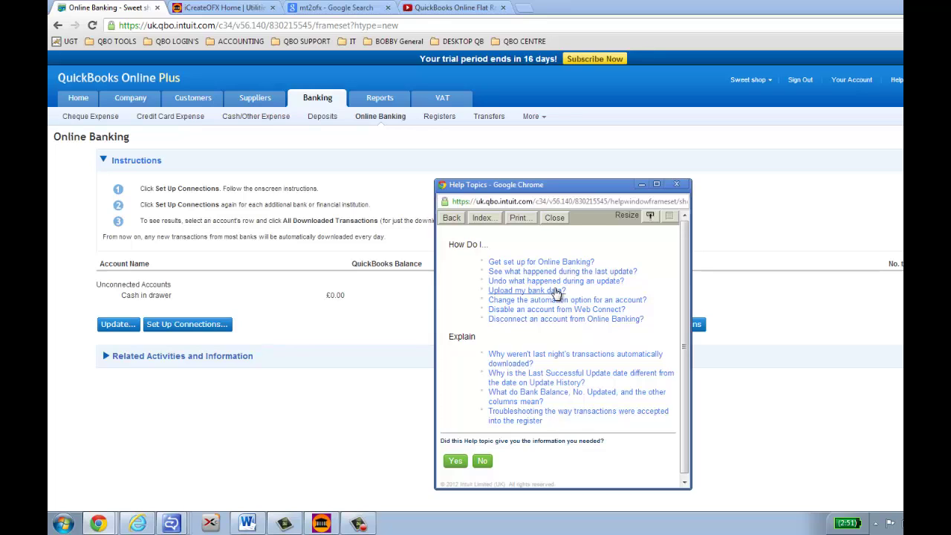
Step: Open the 'How do I upload my bank data?' help article from Help Topics
left_click(556, 292)
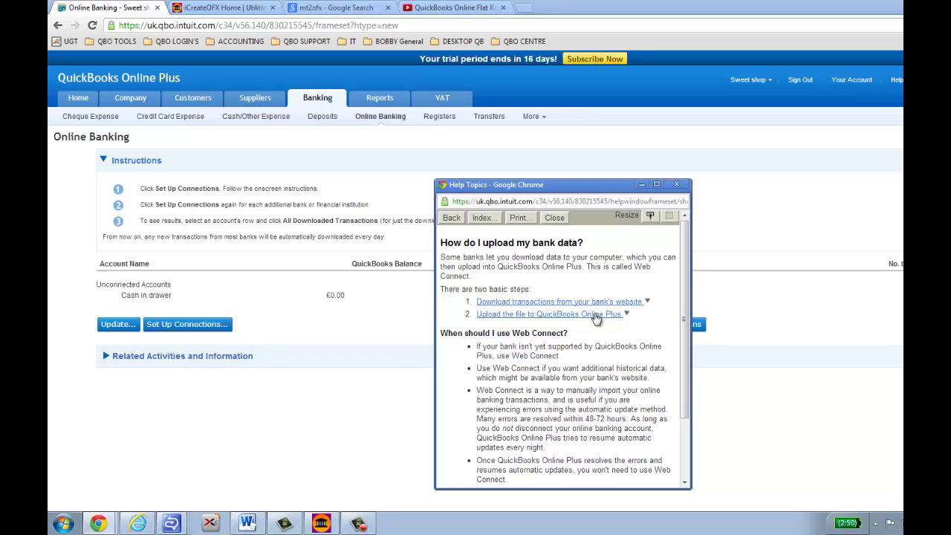
Step: Expand the download step and highlight the .QFX/.QBO/.OFX advice and the .qif warning
left_click(595, 301)
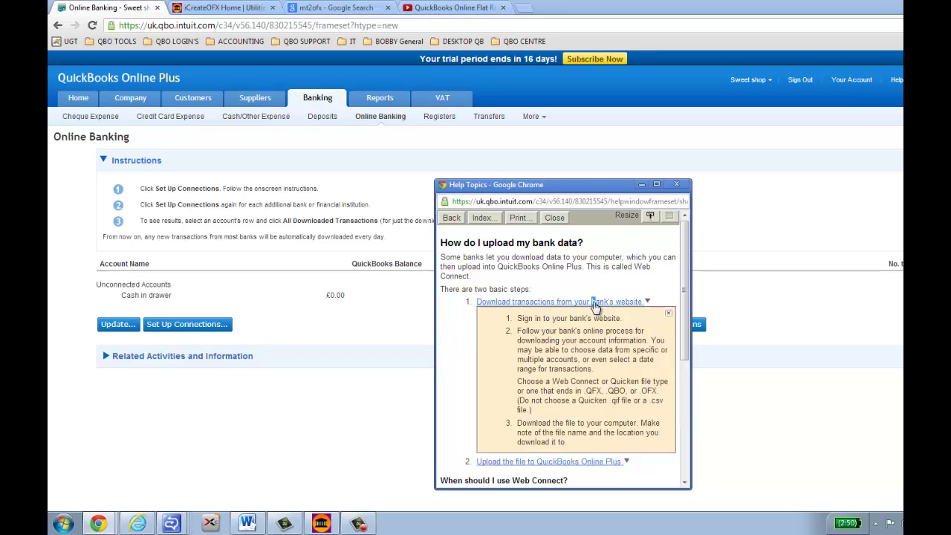
scroll(688, 328, "down", 1)
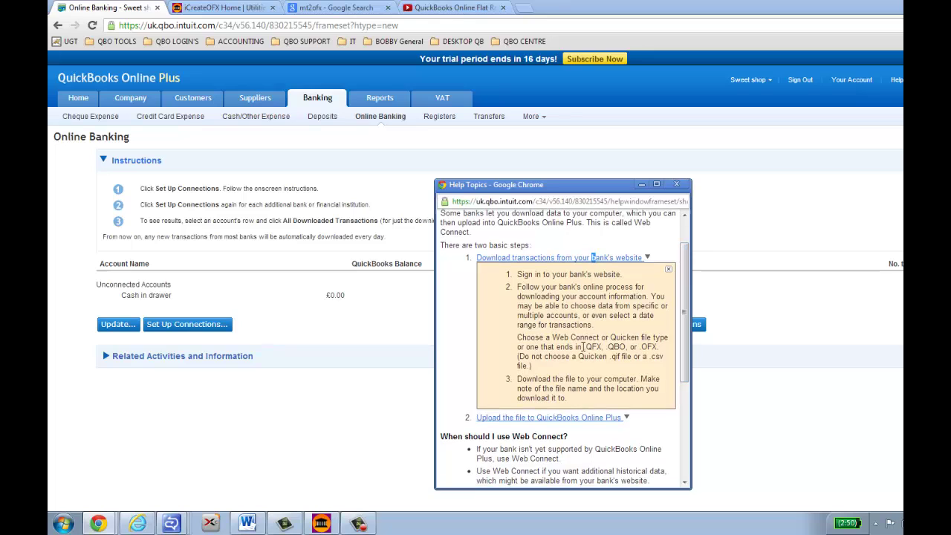
left_click_drag(585, 347, 660, 347)
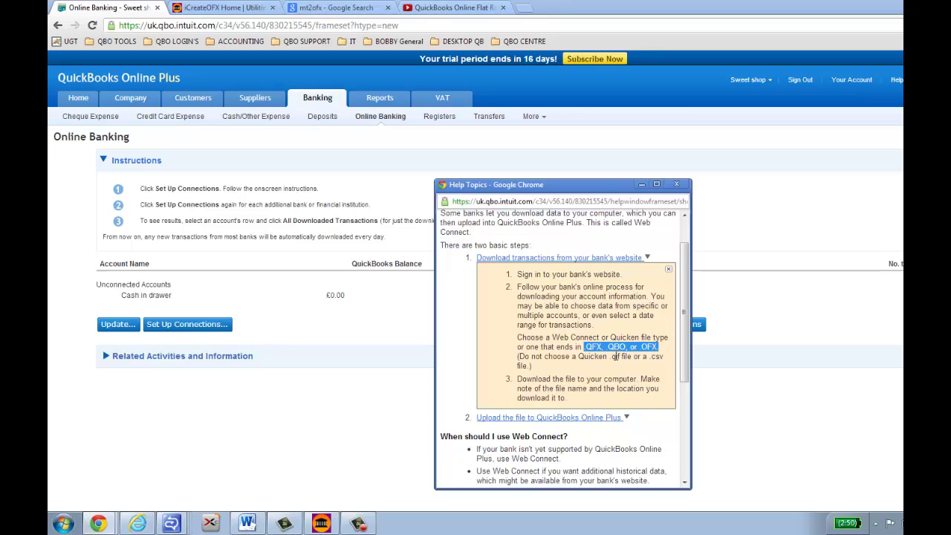
left_click_drag(610, 356, 636, 362)
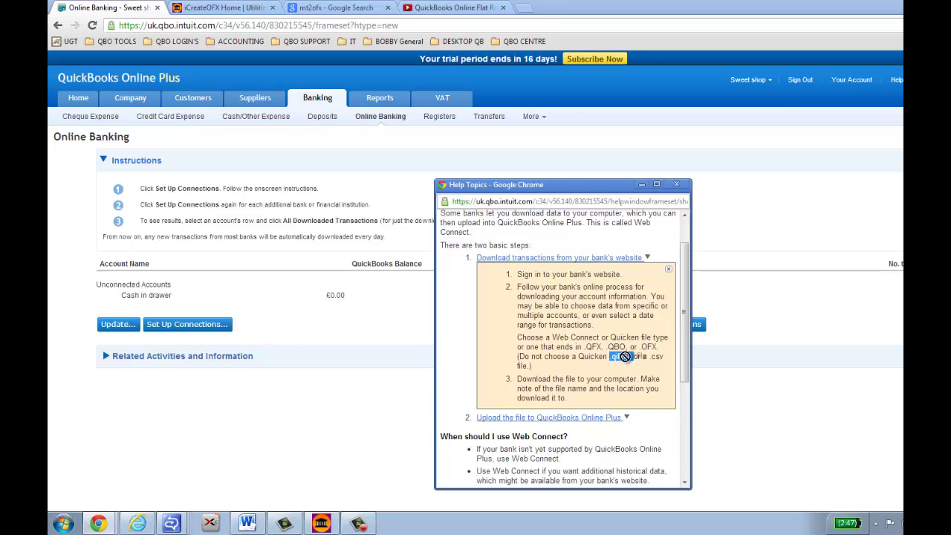
left_click(659, 347)
left_click_drag(657, 347, 642, 347)
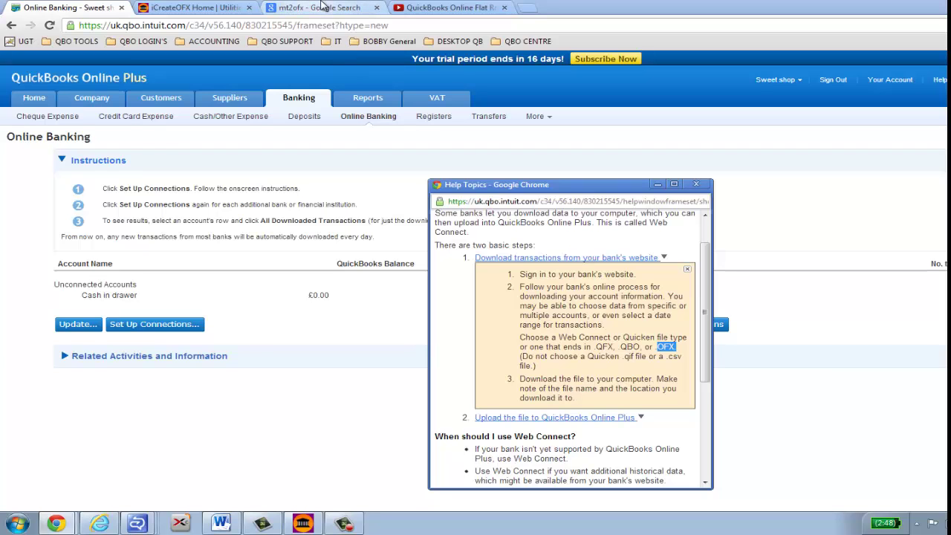
Step: Compare the iCreateOFX product page with the MT2OFX Google results, ending on the results
left_click(190, 7)
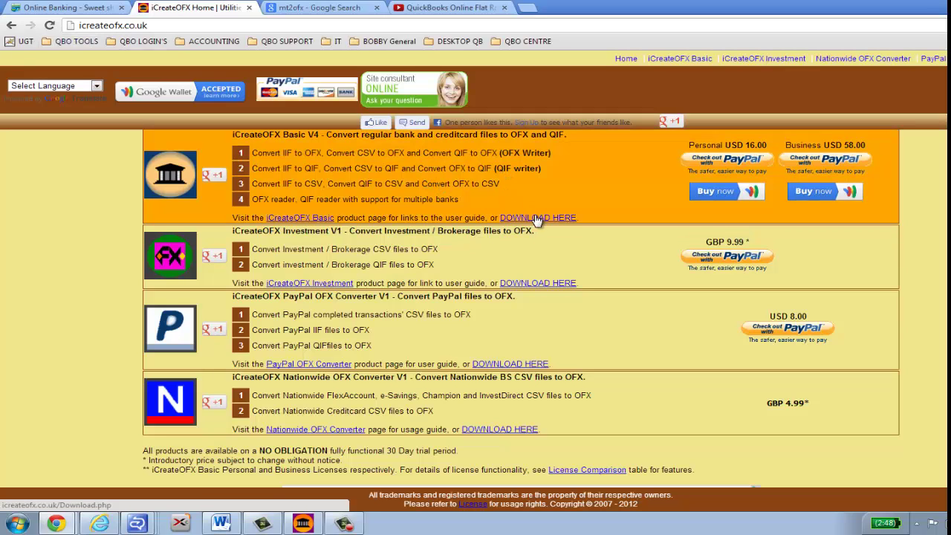
left_click(311, 6)
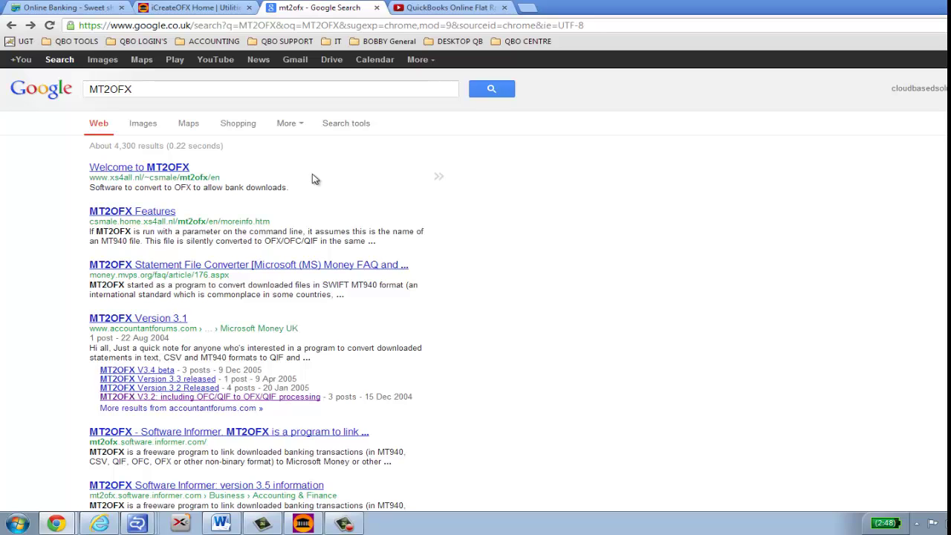
left_click(195, 7)
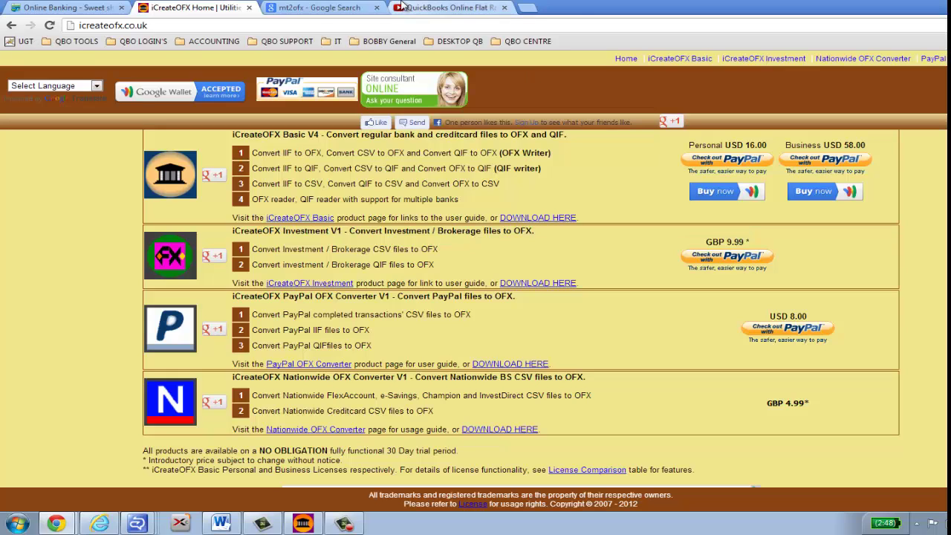
left_click(316, 7)
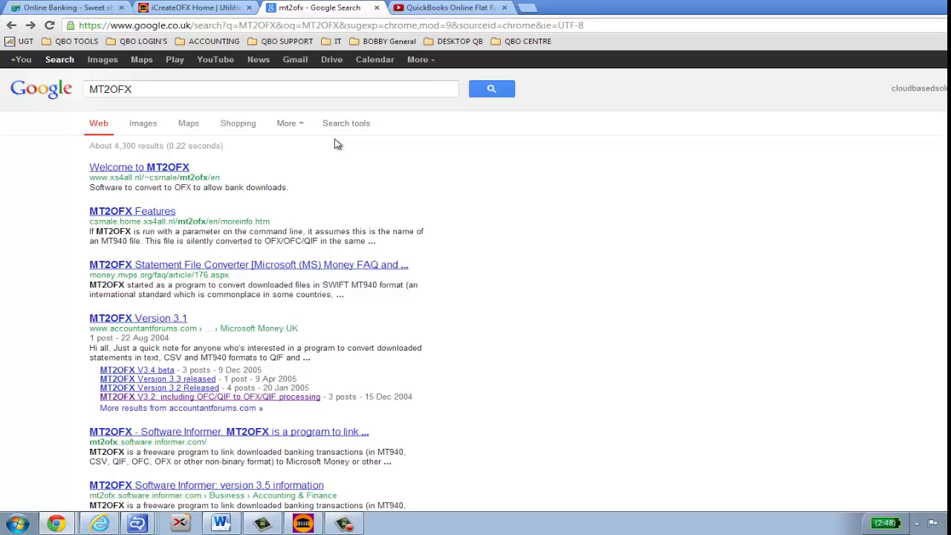
Step: Bring up iCreateOFX Basic and minimize the Help Topics window covering it
left_click(192, 7)
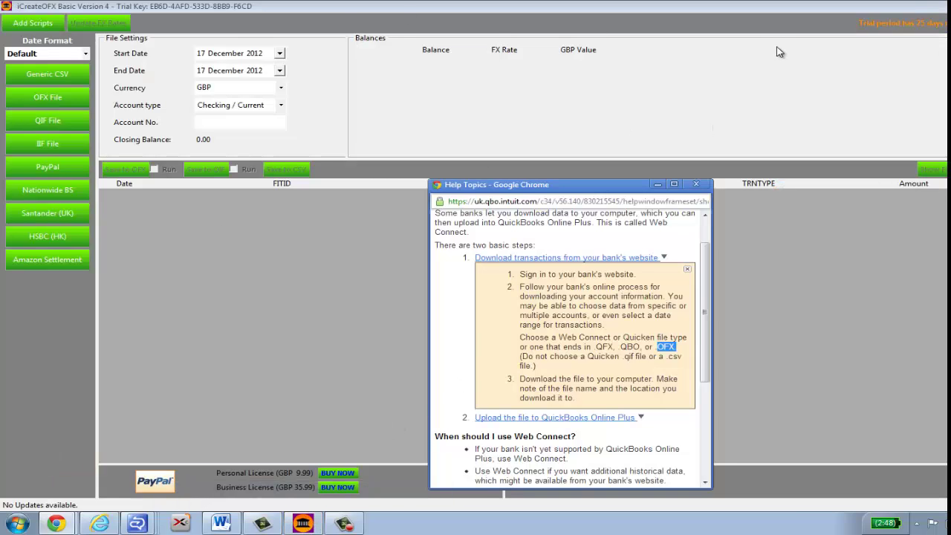
left_click(658, 186)
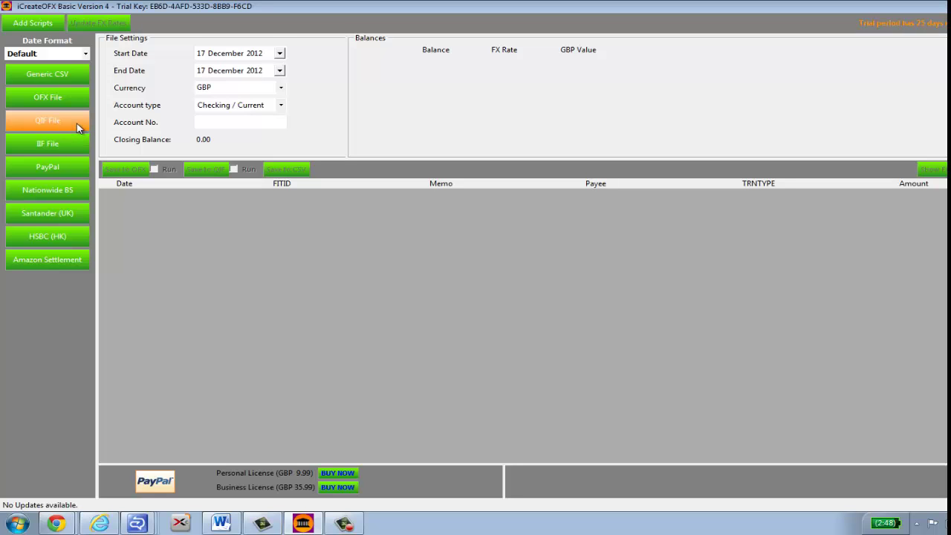
Step: Load the downloaded QIF bank statement's seven transactions into iCreateOFX Basic
left_click(78, 128)
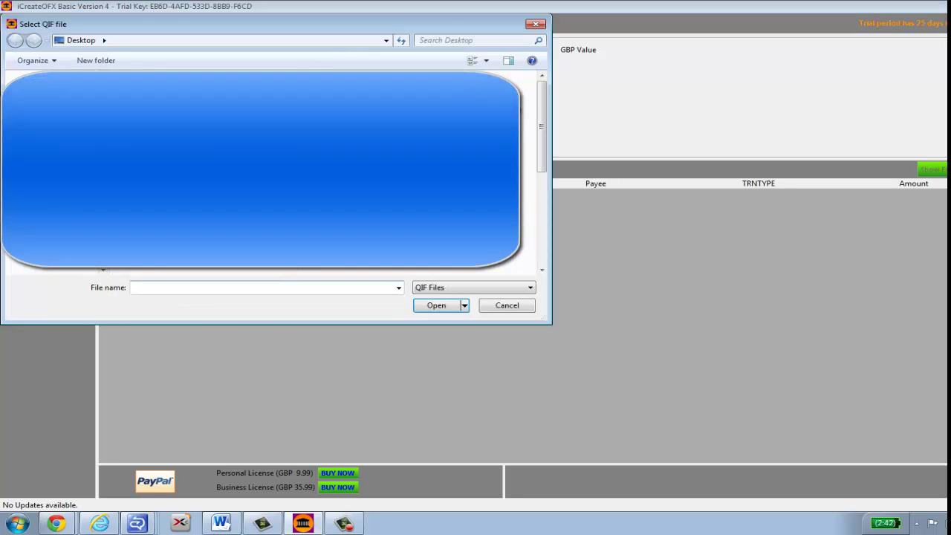
left_click_drag(543, 113, 536, 213)
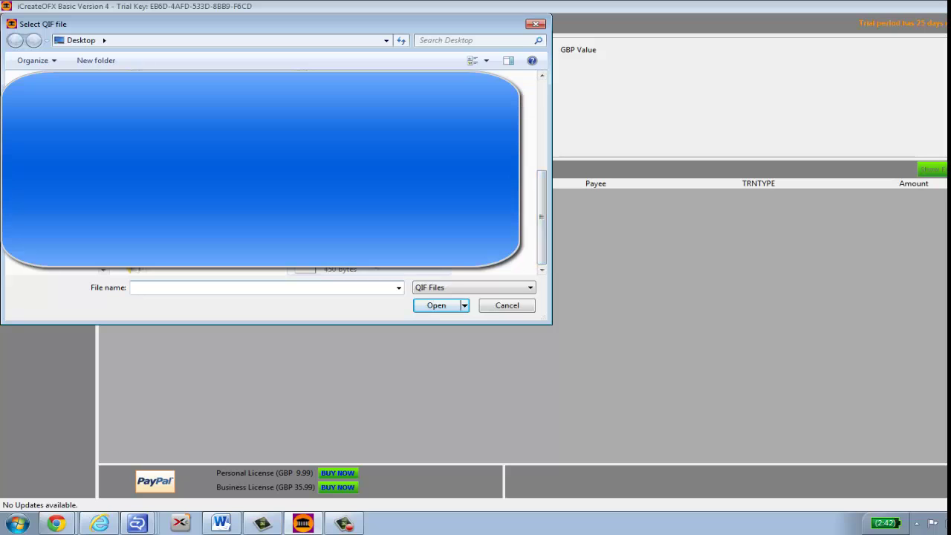
left_click(334, 265)
double_click(367, 263)
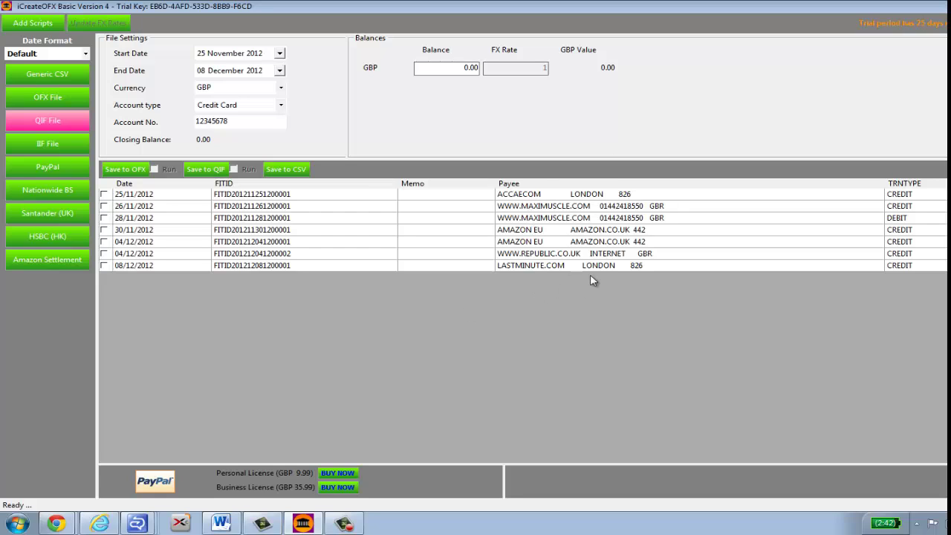
Step: Save the transactions as the OFX file 'LLOYDS TSB OFX' and return to Chrome
left_click(134, 170)
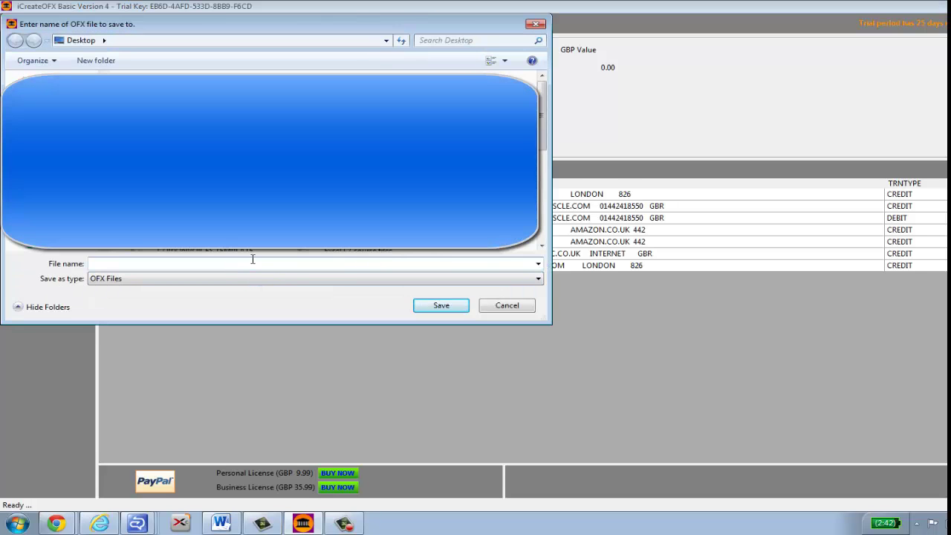
type("LLOYDSA")
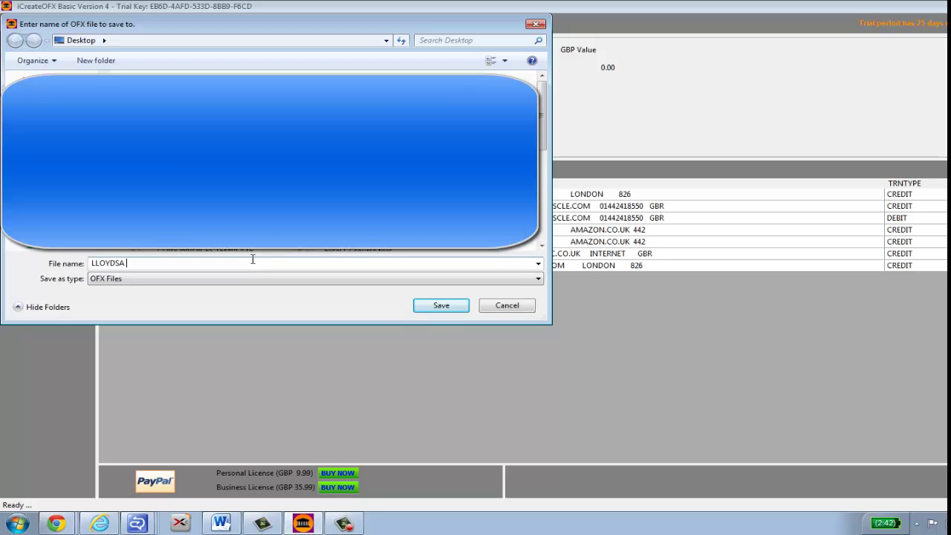
key("BackSpace")
type("TSB OFX")
left_click(441, 306)
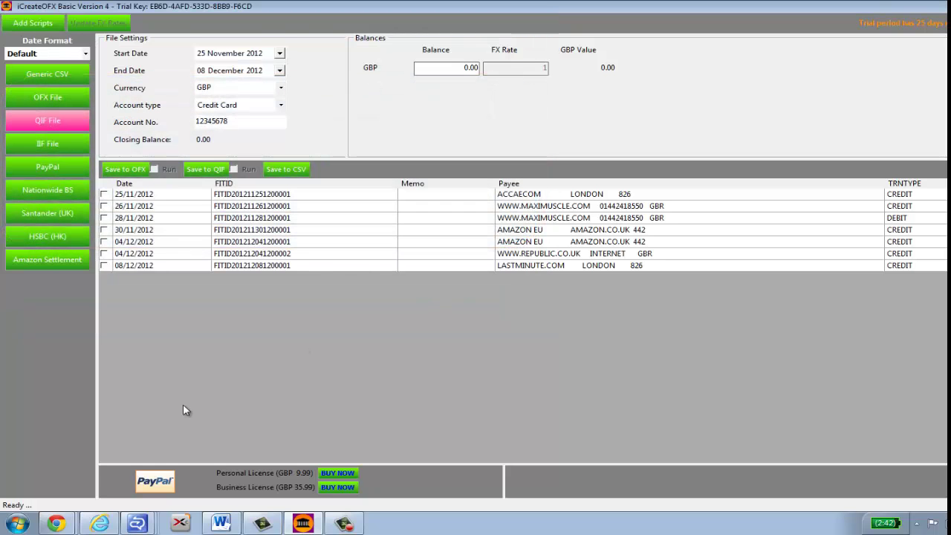
left_click(64, 526)
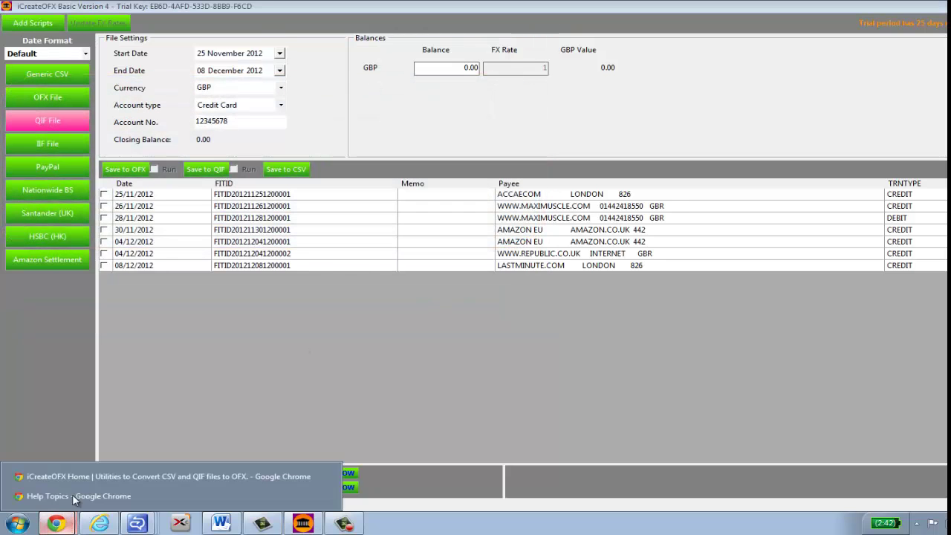
left_click(97, 476)
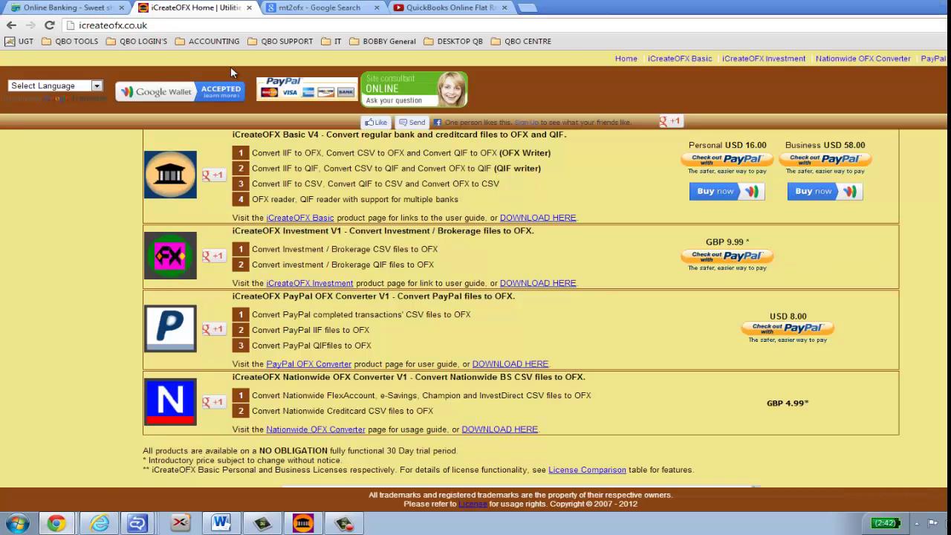
Step: From the Online Banking help, expand 'Upload the file' and start the Web Connect mini-interview
left_click(63, 7)
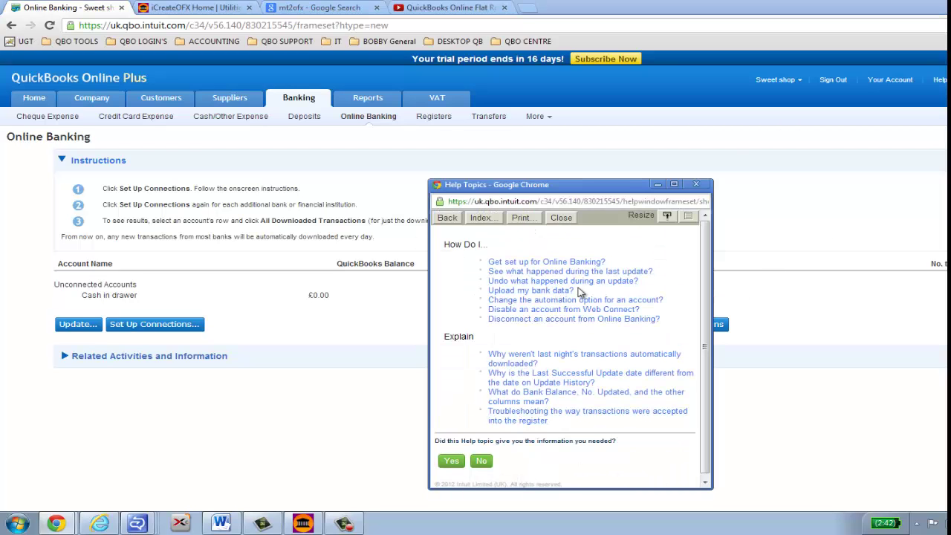
left_click(554, 291)
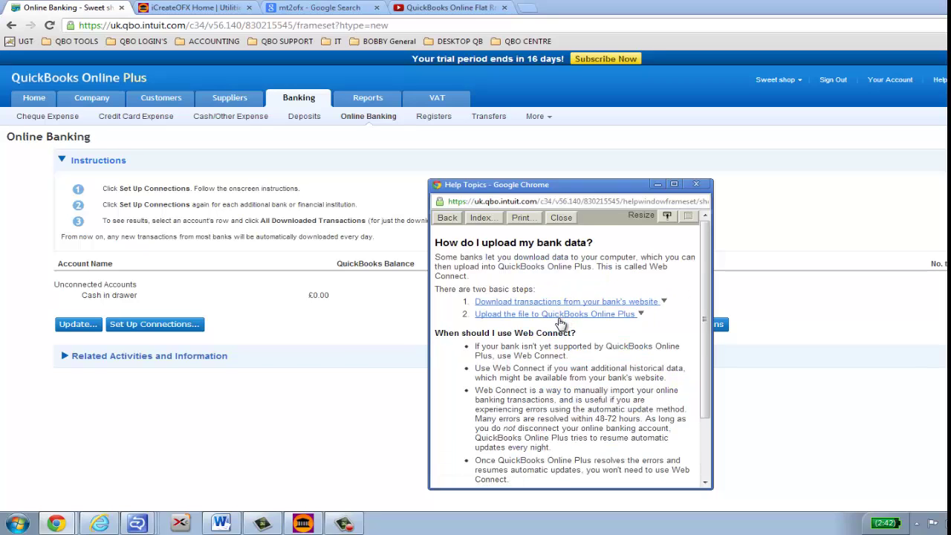
left_click(598, 318)
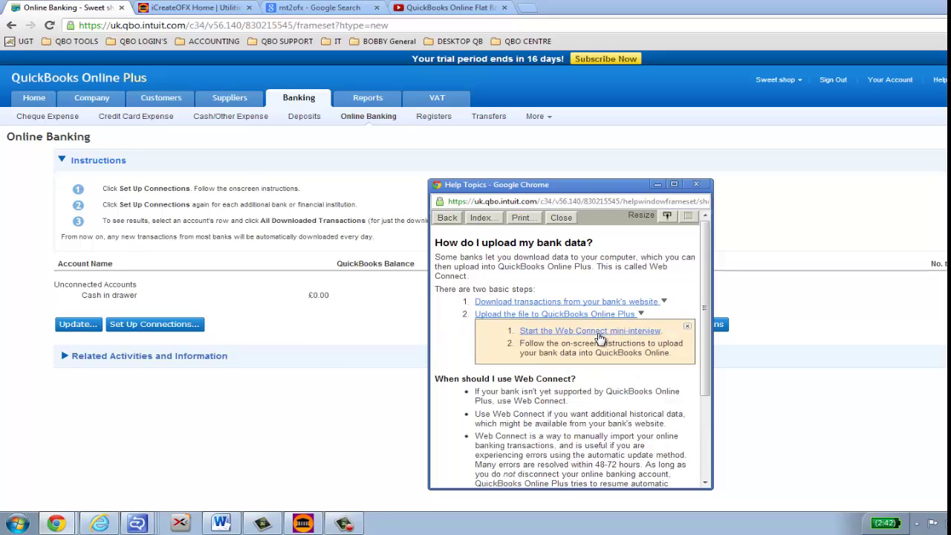
left_click(599, 335)
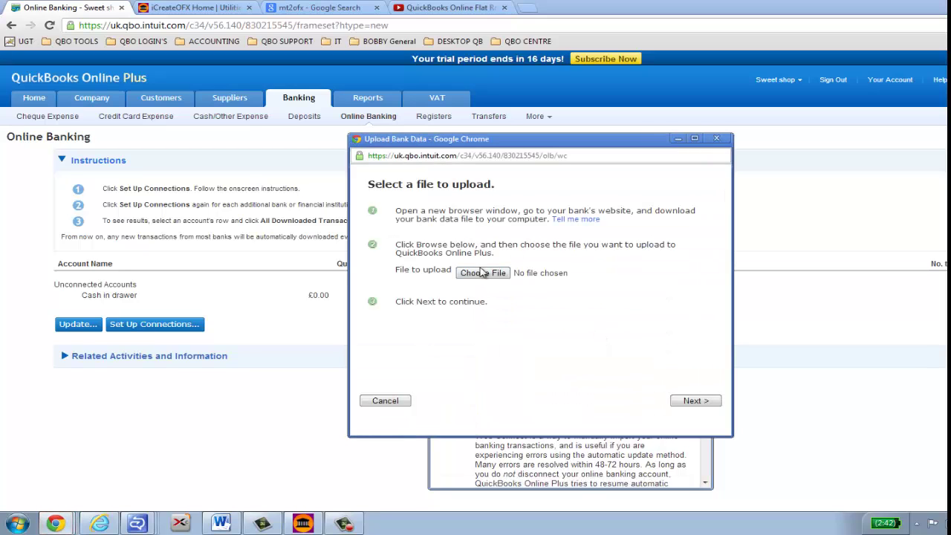
Step: Choose LLOYDS TSB OFX.ofx as the bank file to upload and continue
left_click(484, 272)
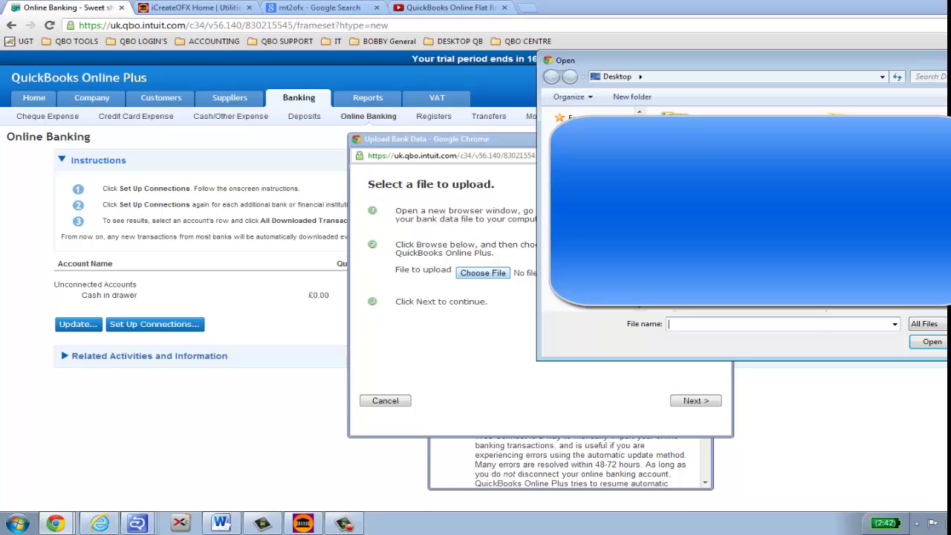
left_click(896, 113)
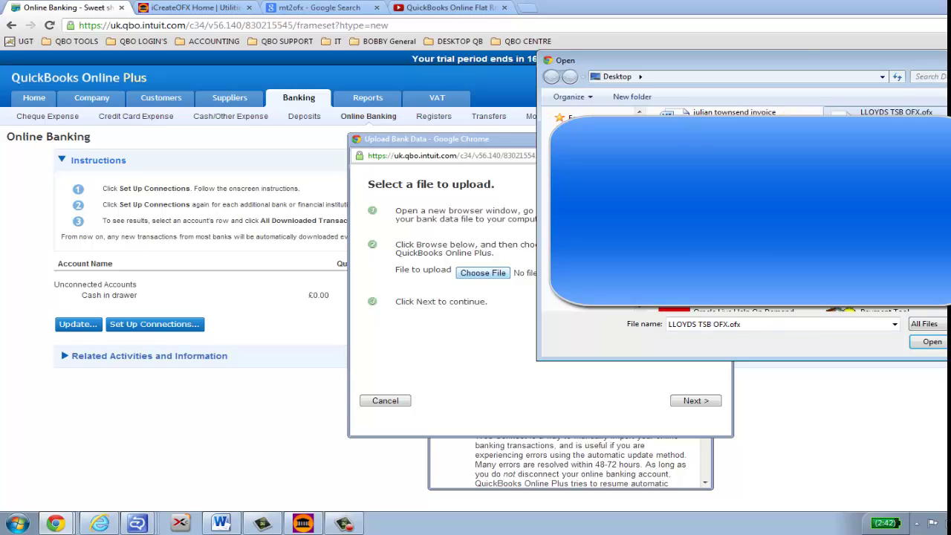
left_click(932, 342)
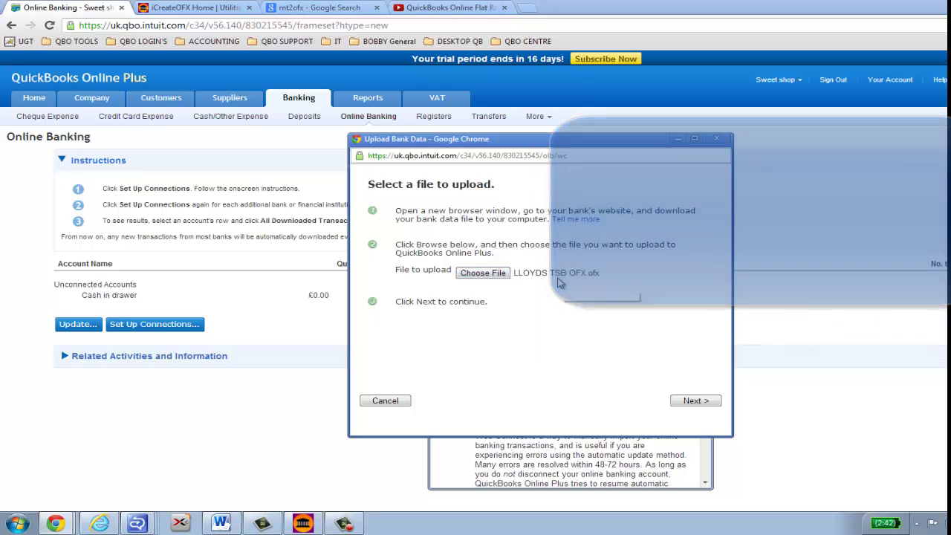
left_click(702, 403)
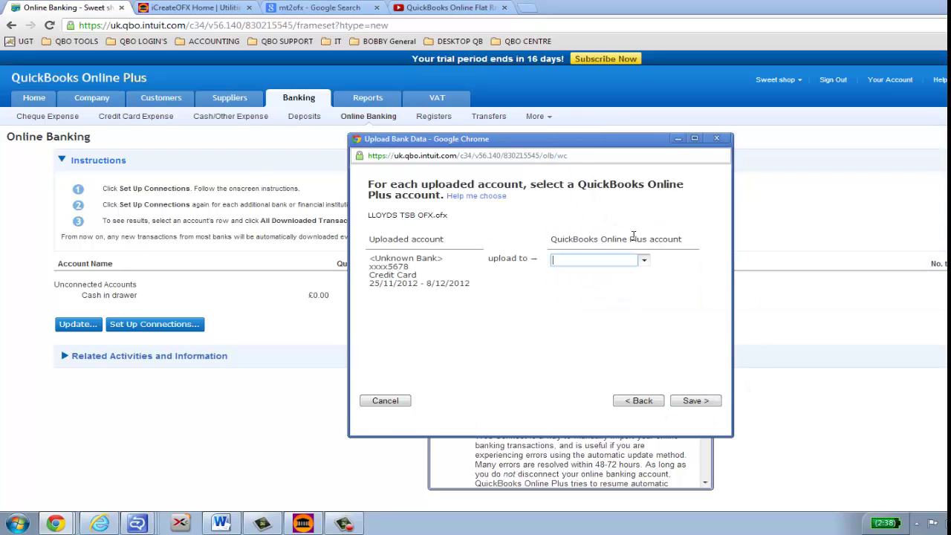
Step: Assign the statement to the Cash in drawer account and confirm saving the bank data
left_click(645, 261)
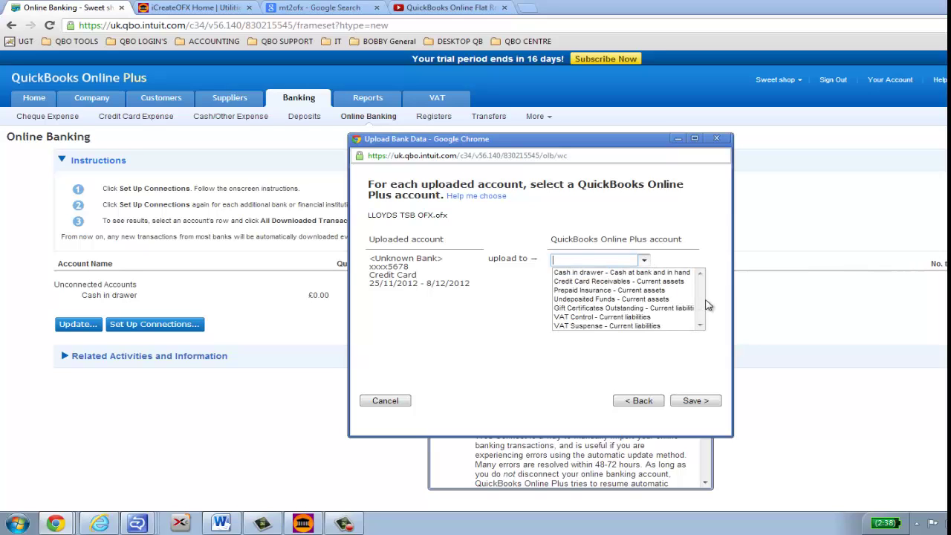
left_click(653, 308)
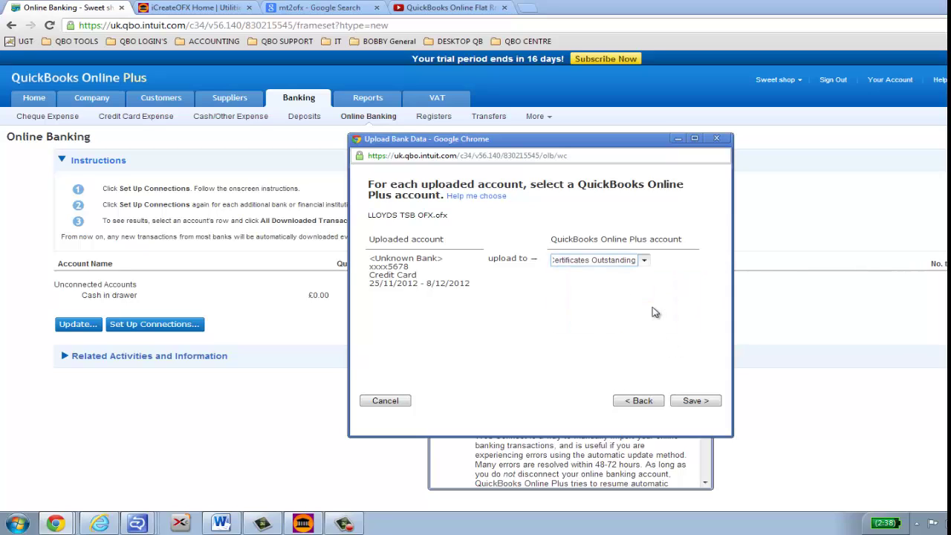
left_click(645, 260)
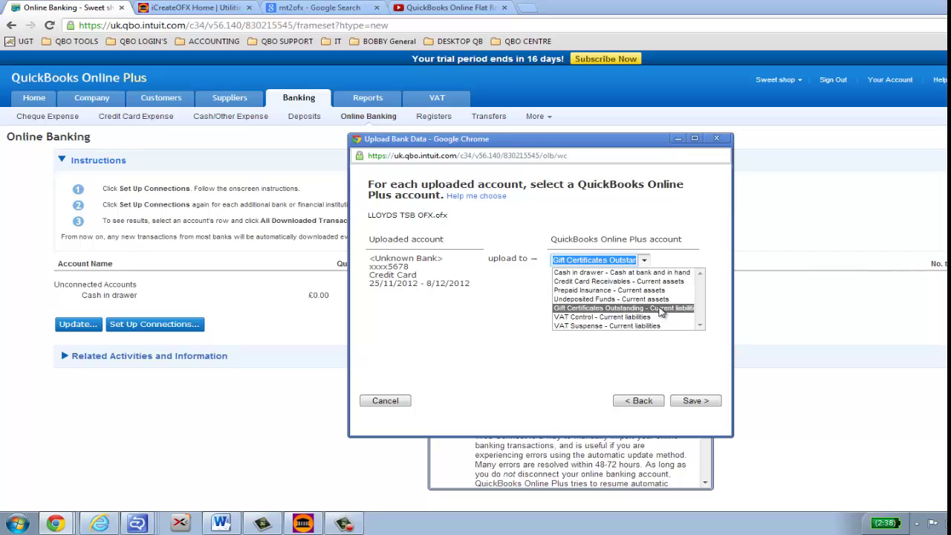
left_click(658, 308)
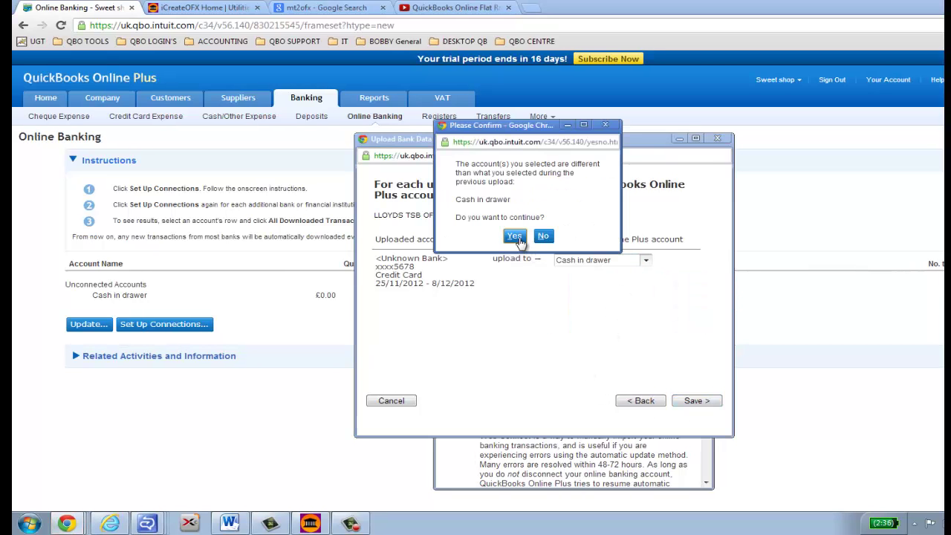
left_click(515, 236)
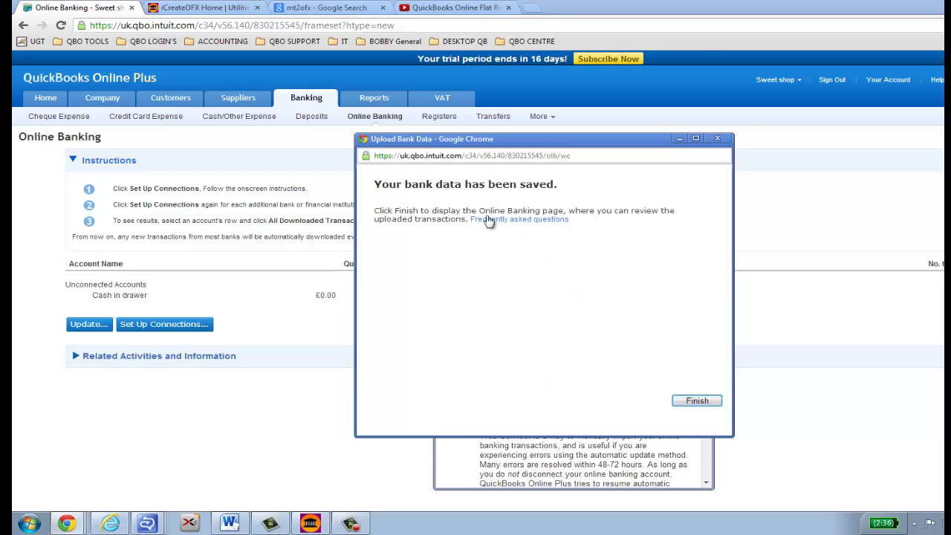
Step: Finish the upload wizard to reach the Cash in drawer register's transactions to review
key("Return")
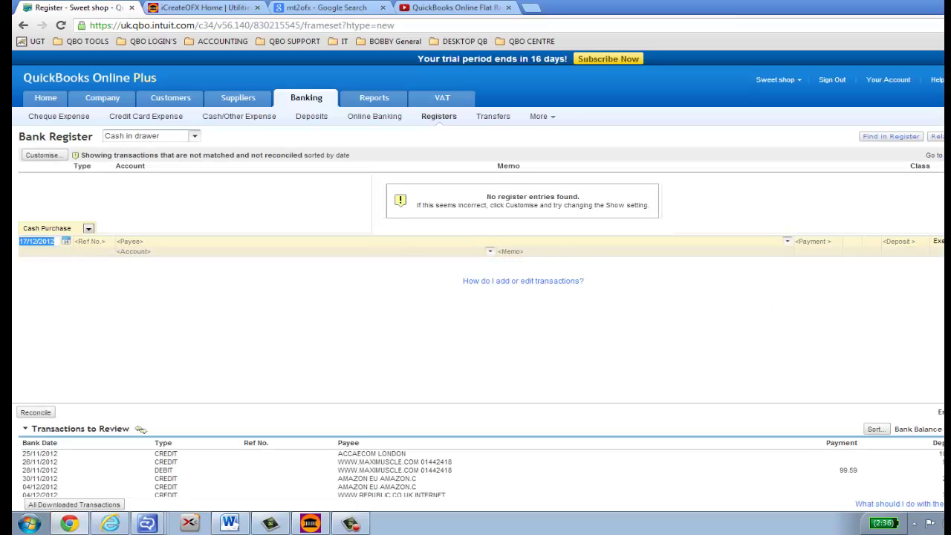
scroll(141, 428, "down", 1)
scroll(141, 429, "up", 1)
scroll(141, 429, "down", 1)
scroll(140, 429, "up", 1)
scroll(476, 465, "down", 1)
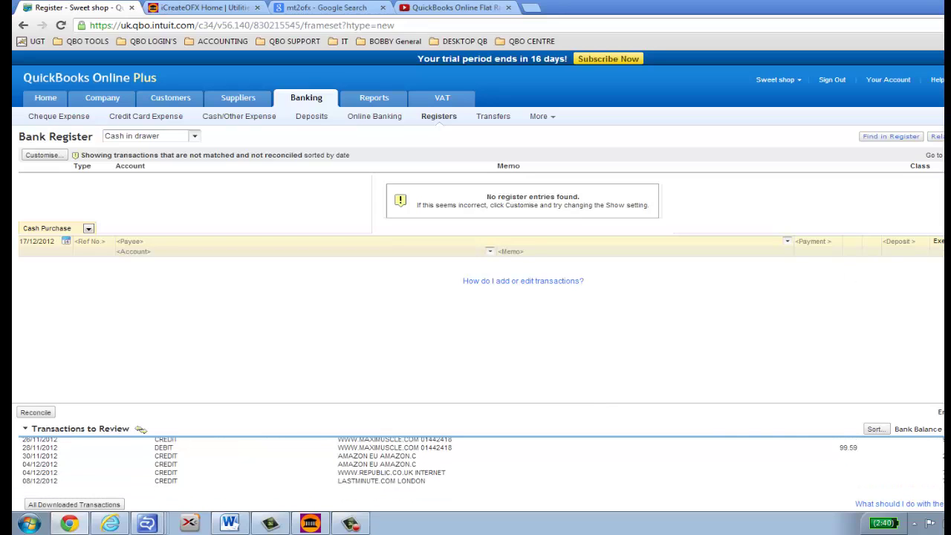
Step: Accept the 25/11/2012 ACCAECOM LONDON 103.00 deposit into the register
left_click(729, 450)
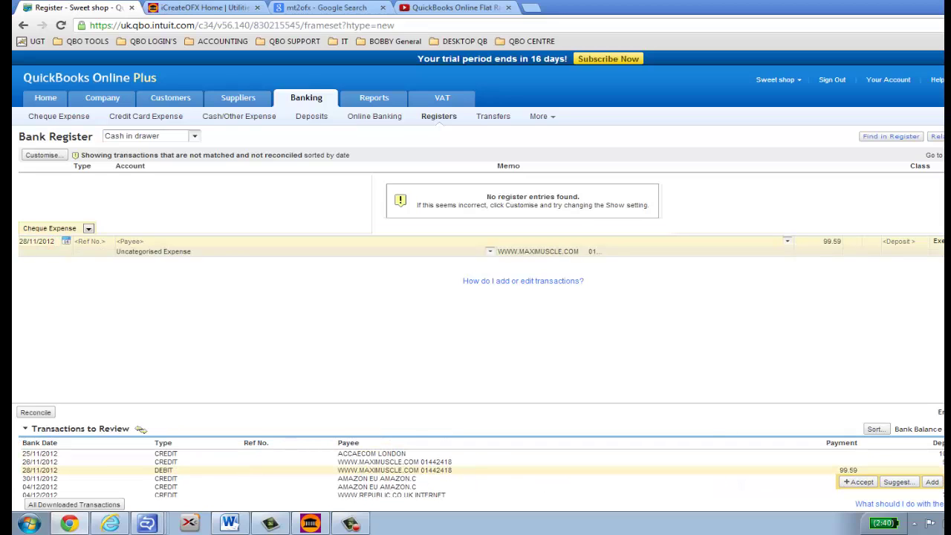
left_click(883, 453)
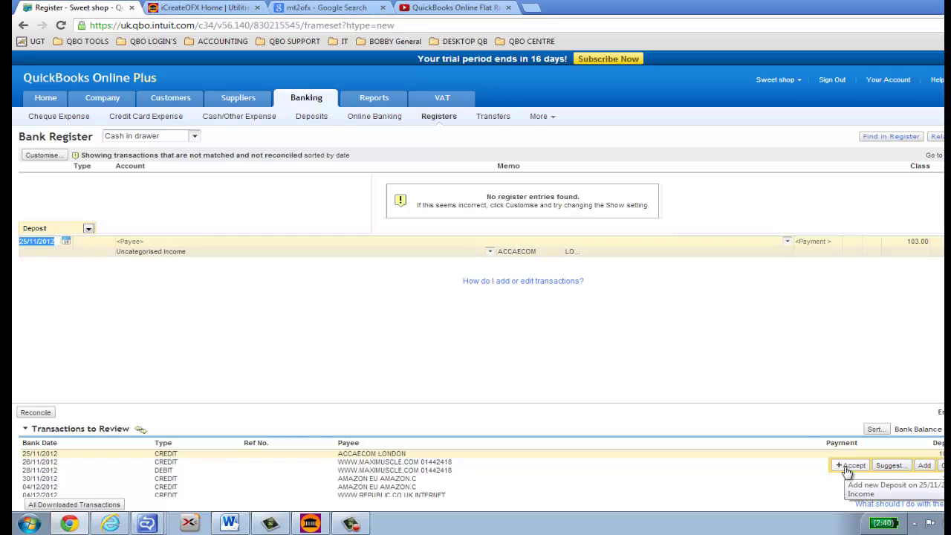
left_click(851, 466)
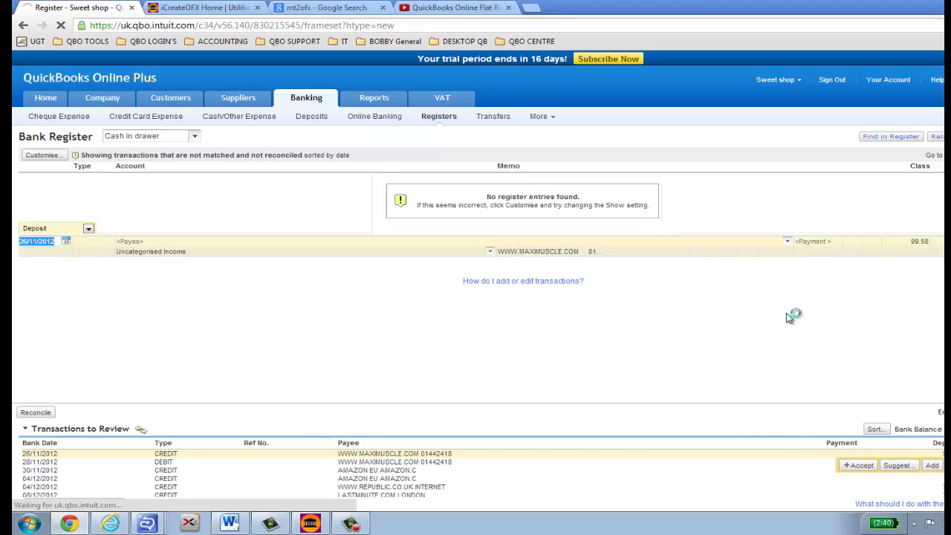